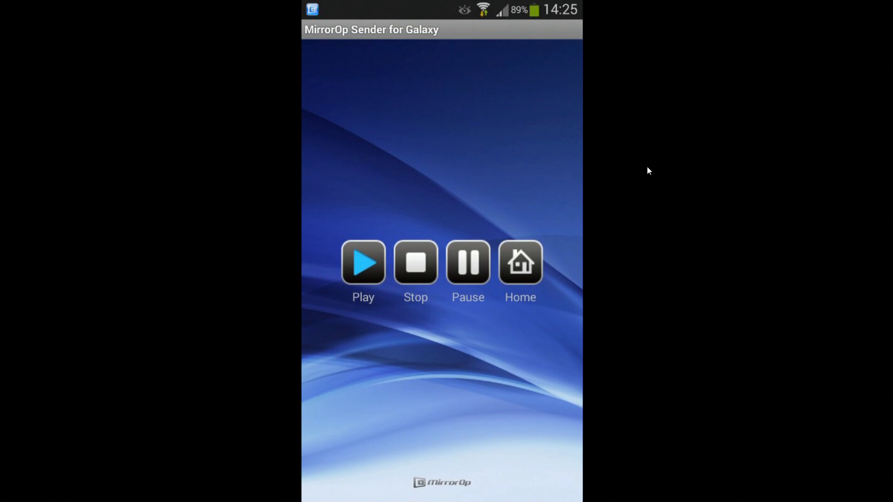
# Step: Switch away from the full-screen phone mirror to reveal the Windows Firewall window
pyautogui.hotkey('alt', 'Tab')
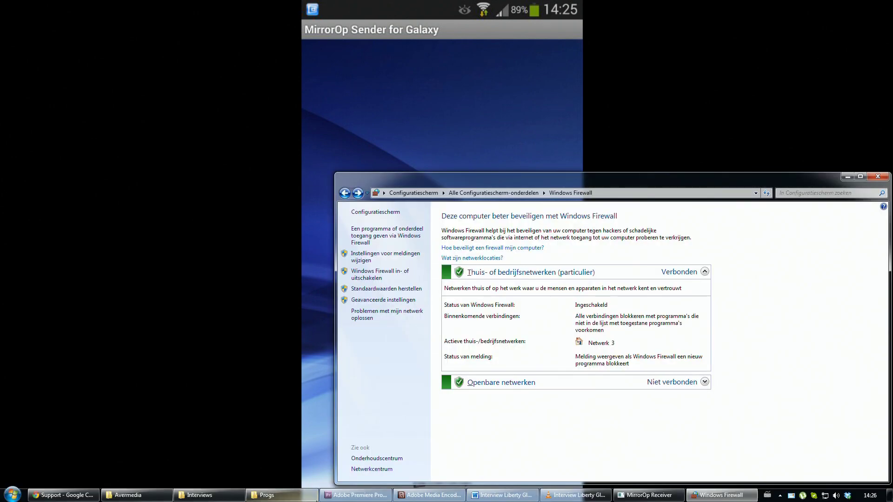
# Step: Bring Chrome forward and trim the address back to the mirrorop.com homepage
pyautogui.click(63, 495)
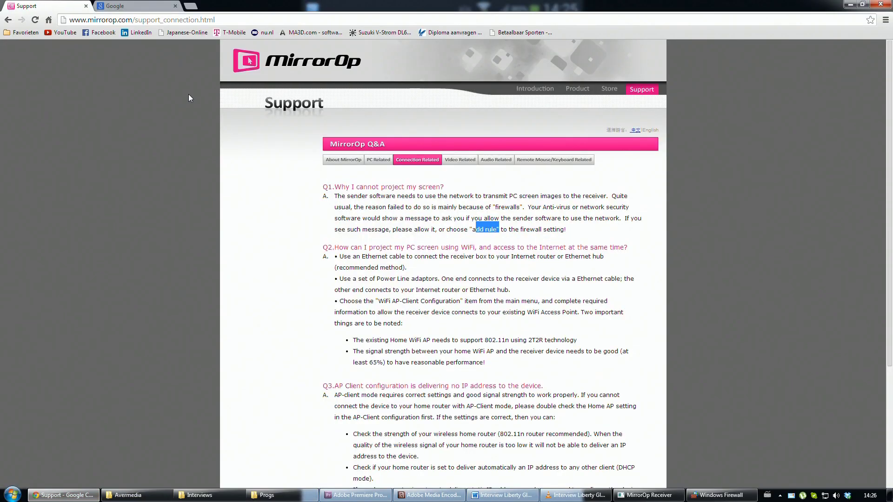
pyautogui.doubleClick(135, 20)
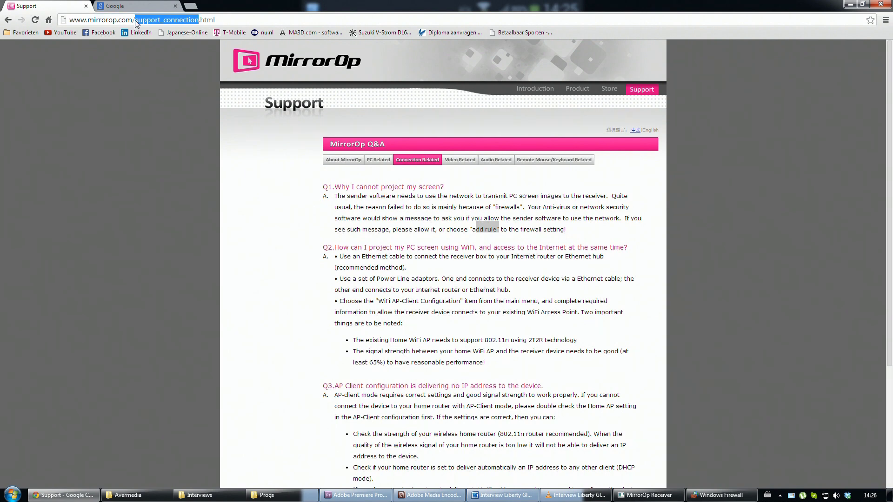
pyautogui.click(134, 19)
pyautogui.moveTo(134, 20); pyautogui.dragTo(351, 33)
pyautogui.press('BackSpace')
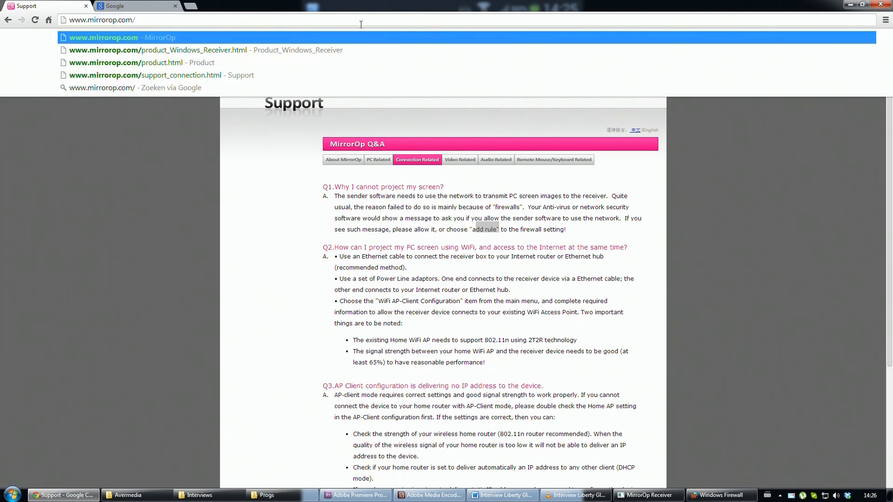
pyautogui.press('Return')
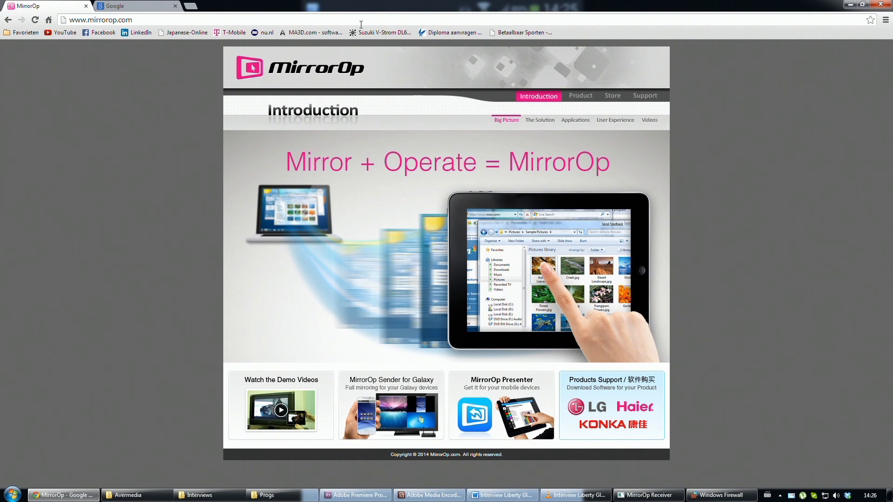
# Step: Search Google for mirrorop, then reach the Windows Receiver page via Product on the MirrorOp site
pyautogui.click(115, 9)
pyautogui.write('mirror')
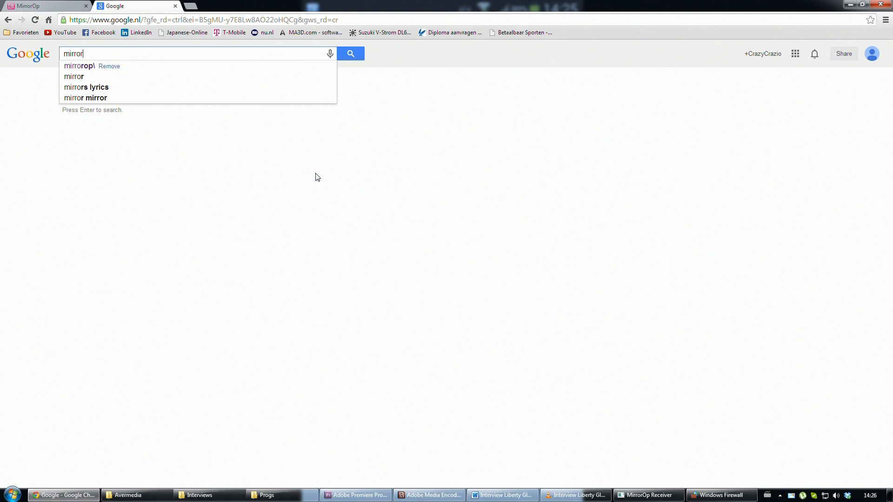
pyautogui.write('op')
pyautogui.press('Return')
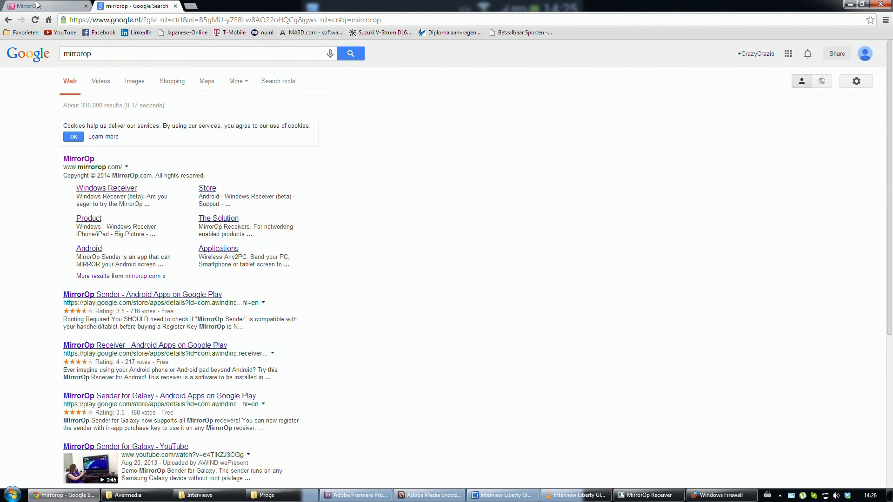
pyautogui.click(36, 6)
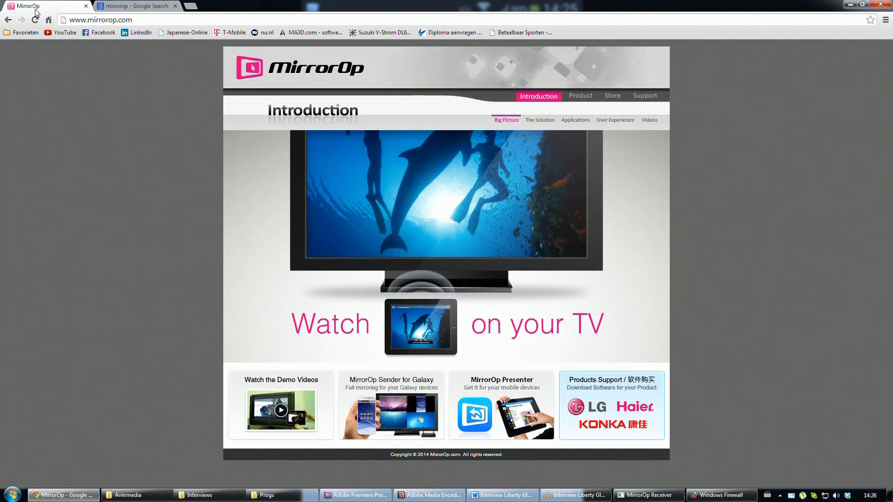
pyautogui.click(581, 95)
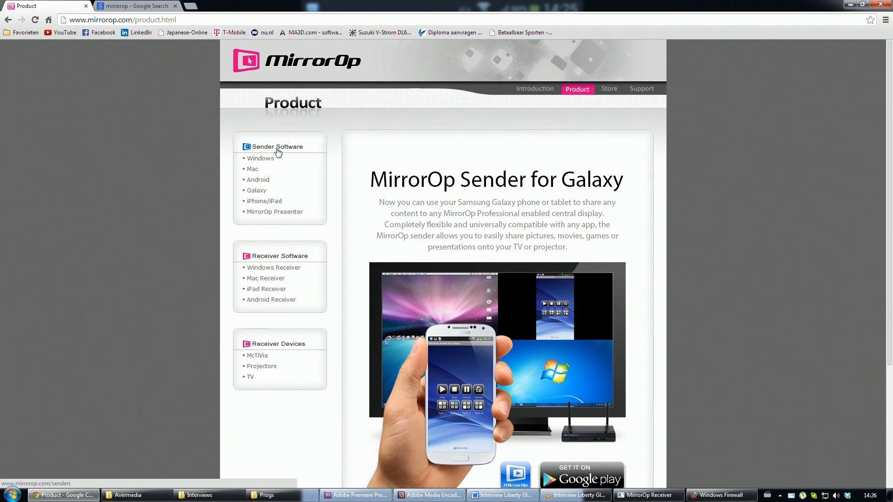
pyautogui.click(270, 269)
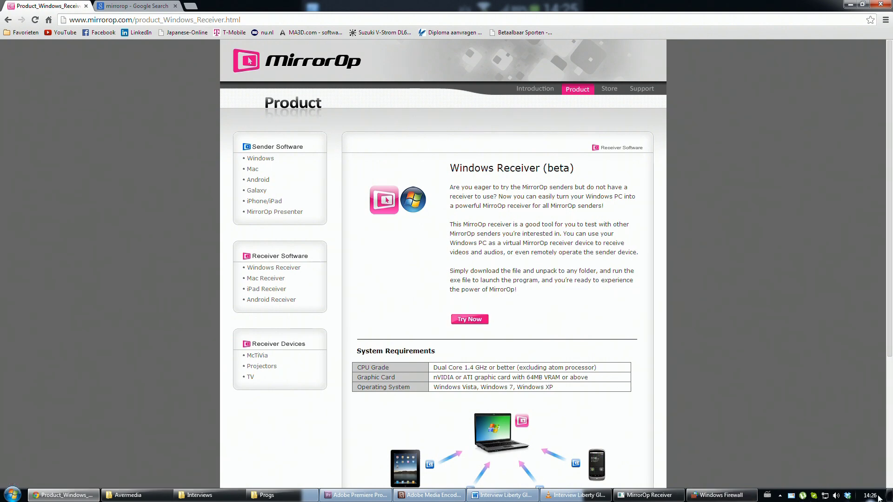
# Step: Inspect WinReceiver.zip in WinRAR, selecting Setup.exe, then close the archive
pyautogui.click(63, 495)
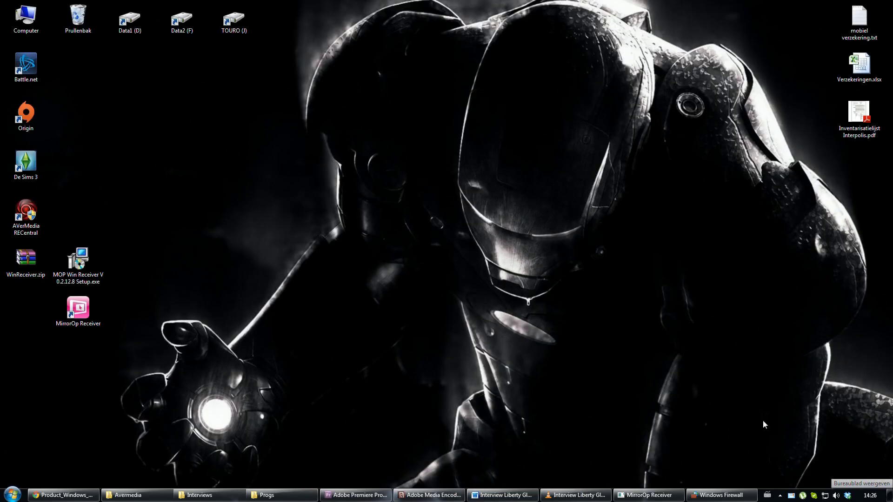
pyautogui.doubleClick(34, 265)
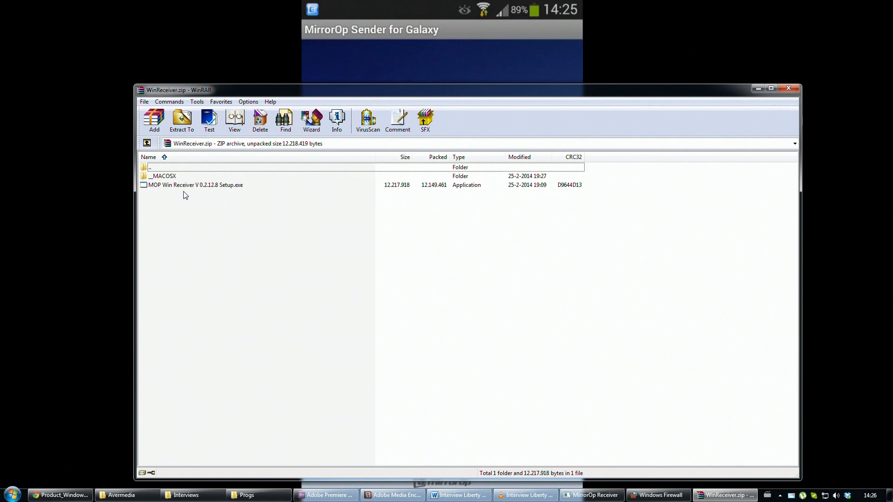
pyautogui.click(218, 185)
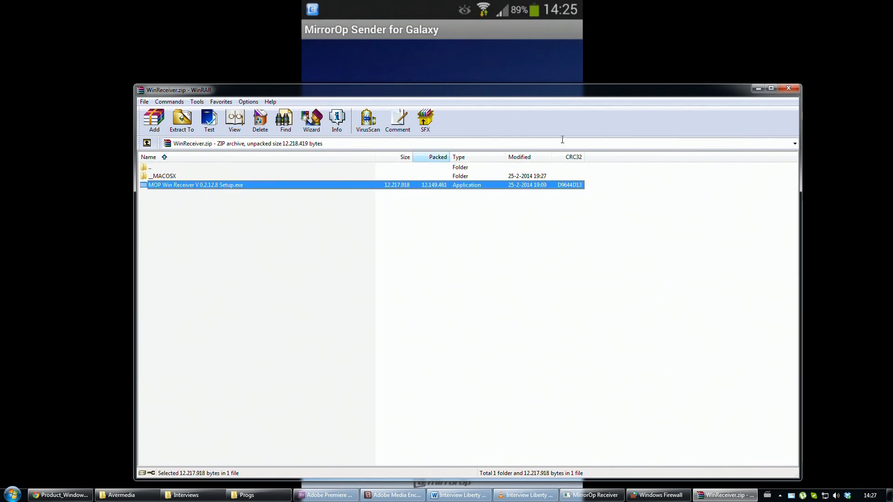
pyautogui.click(793, 88)
# Step: Minimise the full-screen receiver and select the MirrorOp Receiver desktop shortcut
pyautogui.click(889, 496)
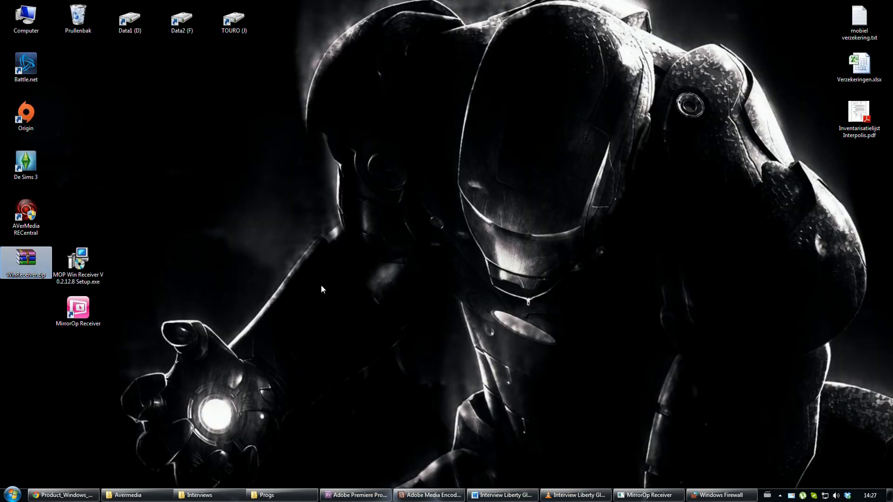
pyautogui.click(98, 267)
pyautogui.moveTo(143, 296)
pyautogui.mouseDown()
pyautogui.moveTo(58, 377)
pyautogui.moveTo(148, 283)
pyautogui.moveTo(28, 360)
pyautogui.moveTo(149, 302)
pyautogui.moveTo(28, 353)
pyautogui.mouseUp()
pyautogui.click(149, 283)
pyautogui.click(143, 287)
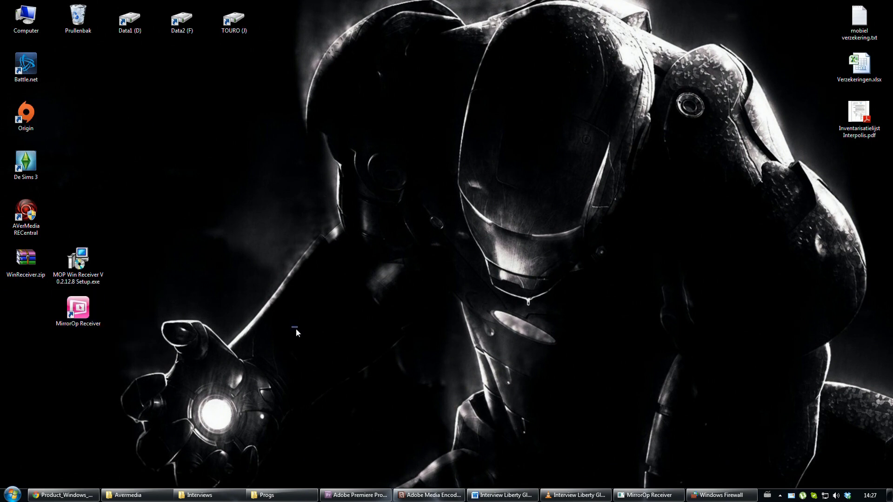
# Step: Quit MirrorOp Receiver from its taskbar button and confirm with Yes
pyautogui.click(635, 495)
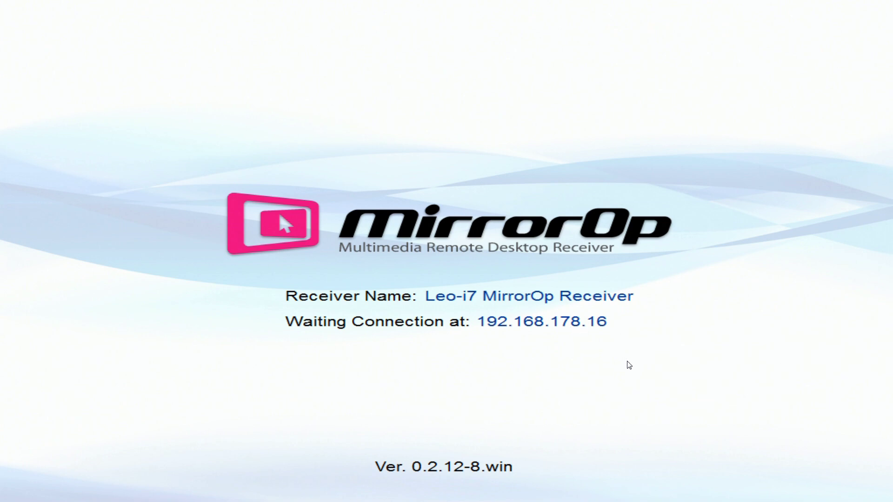
pyautogui.press('super')
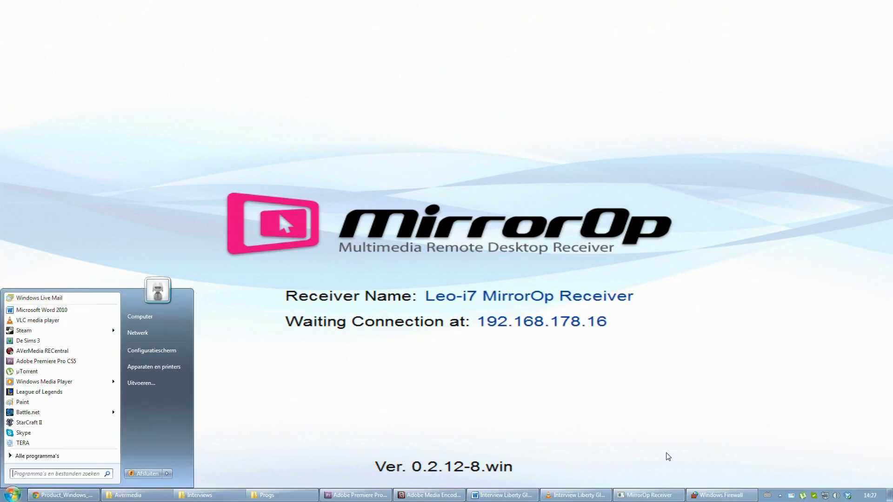
pyautogui.rightClick(646, 498)
pyautogui.click(640, 475)
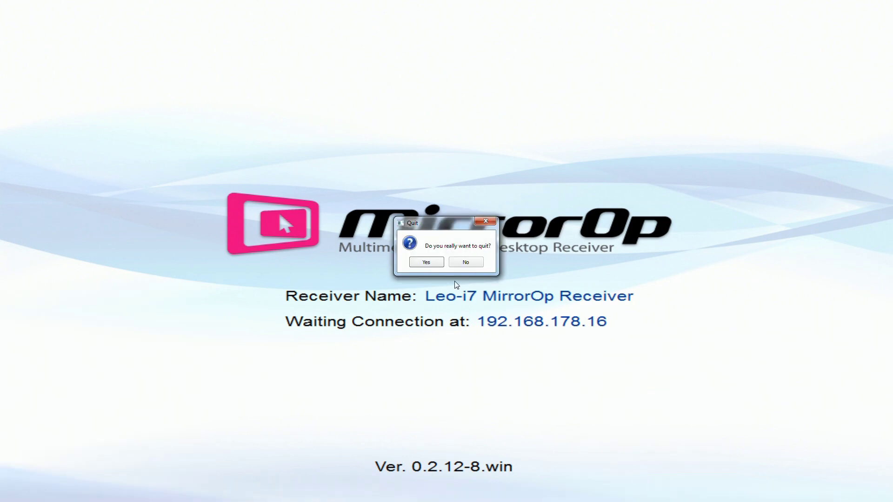
pyautogui.click(427, 262)
# Step: Relaunch MirrorOp Receiver from its desktop shortcut so it waits at 192.168.178.16
pyautogui.moveTo(154, 366); pyautogui.dragTo(38, 293)
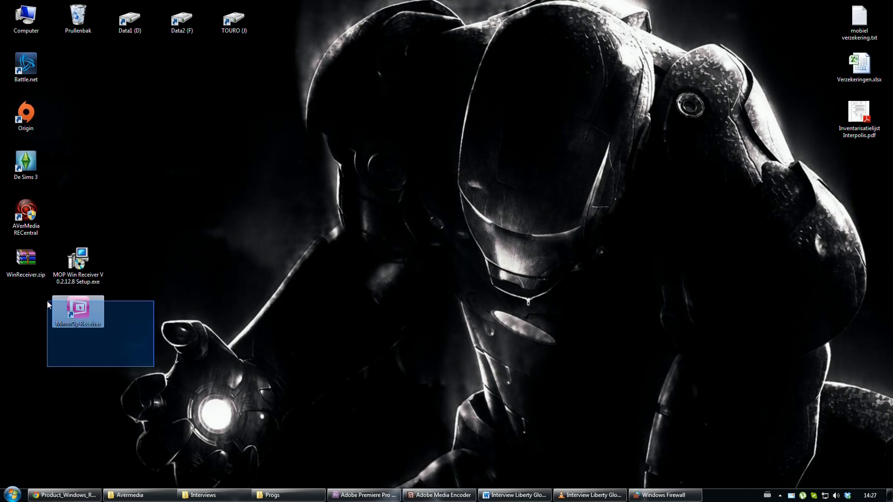
pyautogui.press('Return')
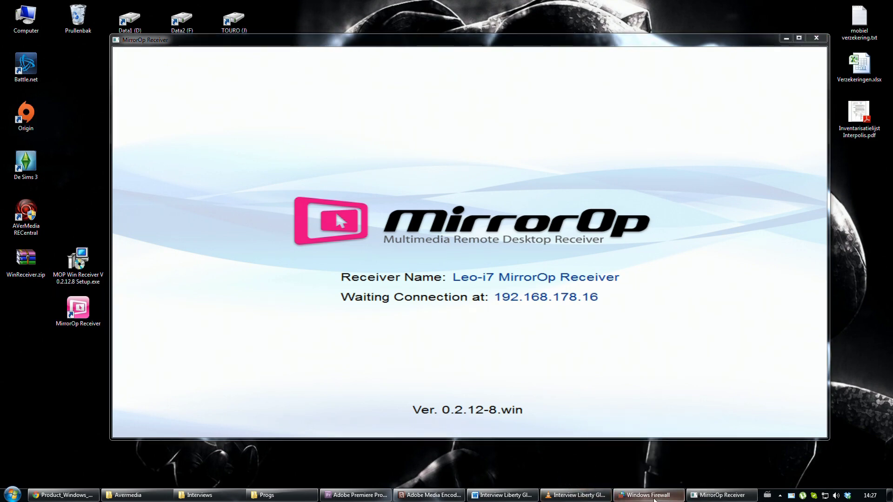
# Step: Review MirrorOp Receiver's Public access in the firewall allowed-programs list, cancel with Annuleren and close
pyautogui.click(636, 423)
pyautogui.click(379, 235)
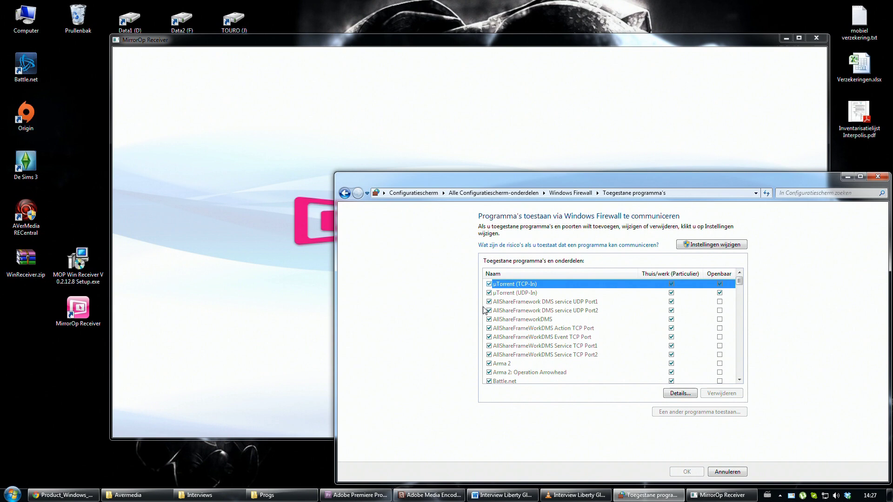
pyautogui.moveTo(739, 282); pyautogui.dragTo(741, 352)
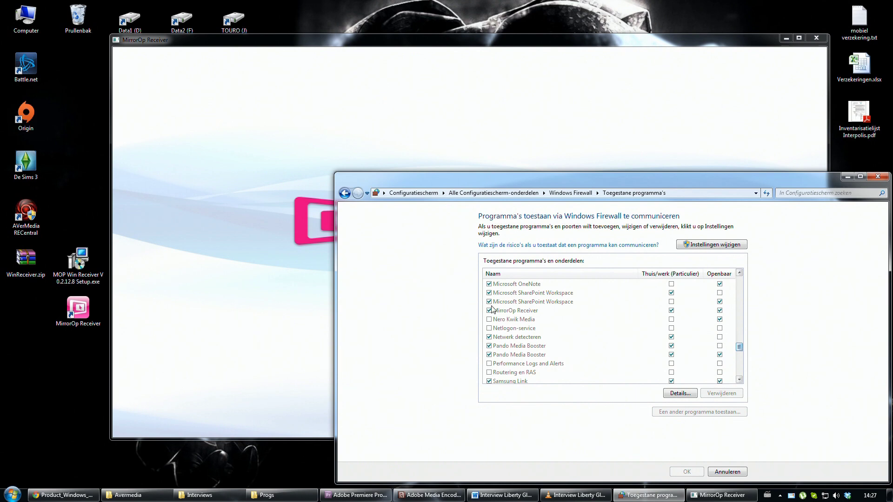
pyautogui.click(535, 314)
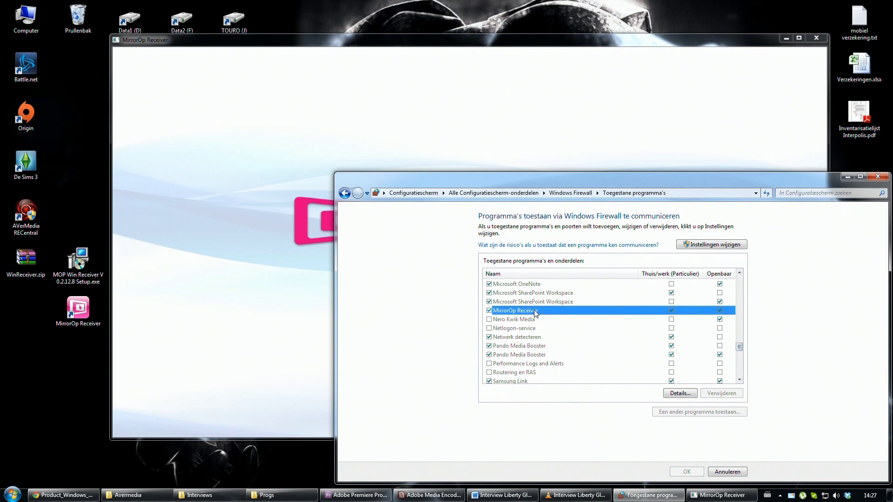
pyautogui.click(718, 311)
pyautogui.click(719, 472)
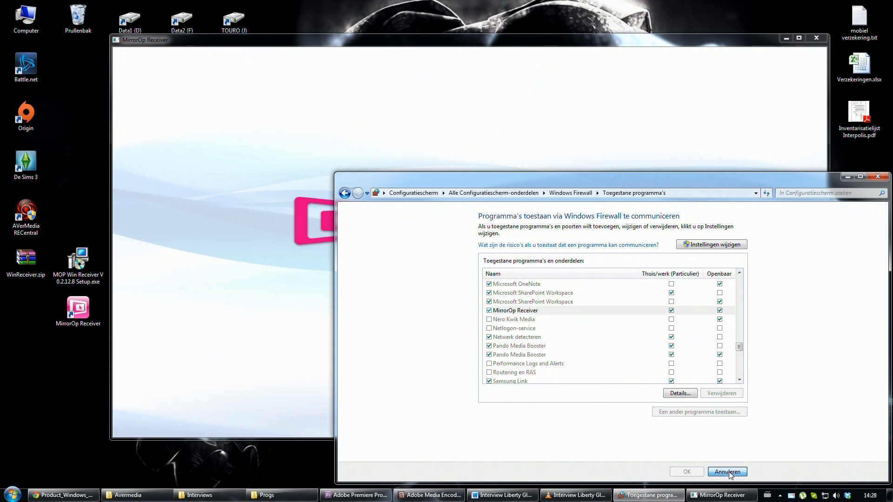
pyautogui.click(877, 176)
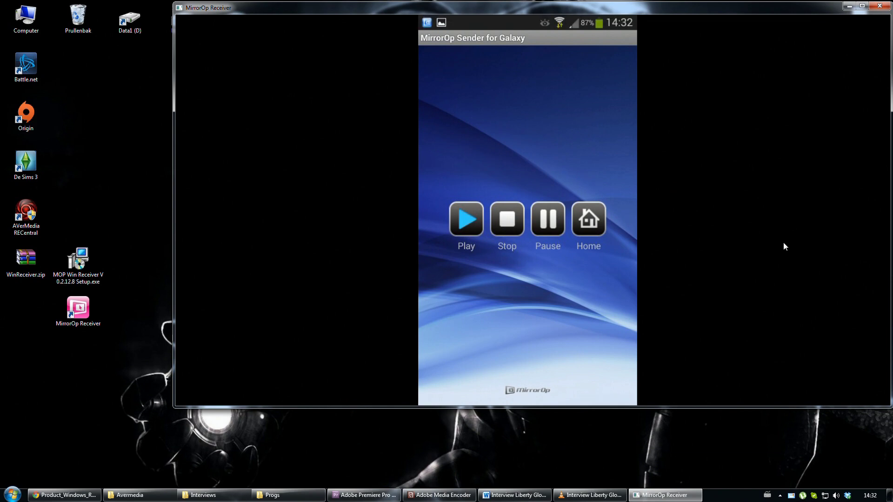
# Step: Maximise the MirrorOp Receiver window so the phone fills the whole screen
pyautogui.click(859, 9)
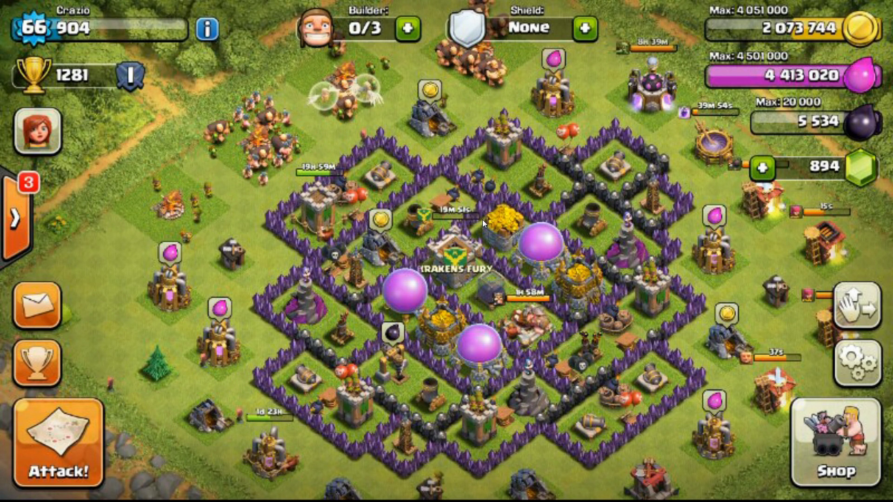
pyautogui.scroll(-1, 482, 220)
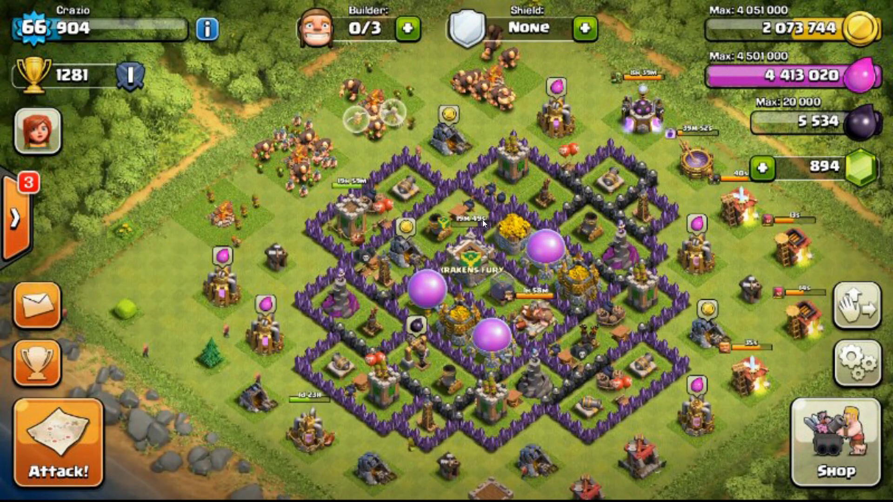